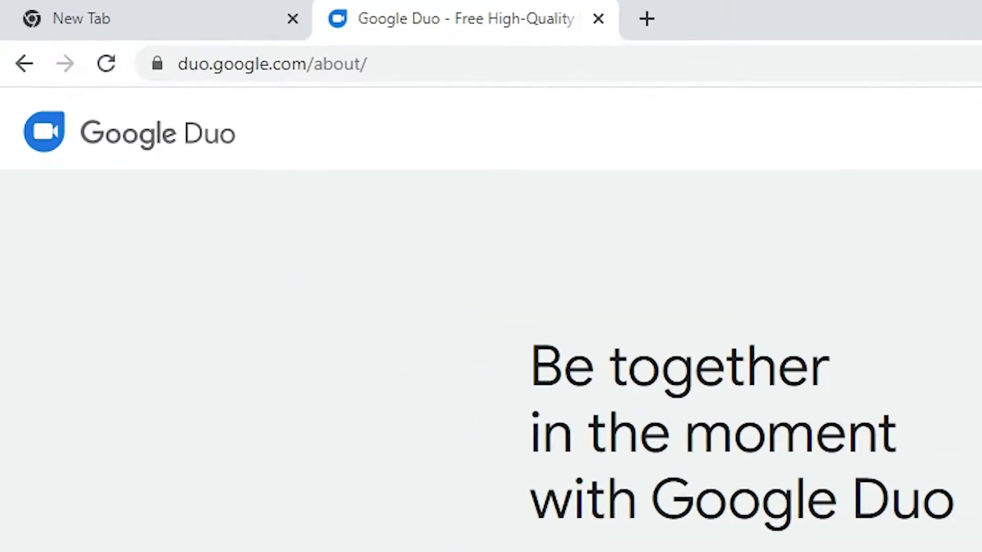
Open Chrome's Create shortcut dialog for the Google Duo page via More tools
drag(452, 64, 157, 65)
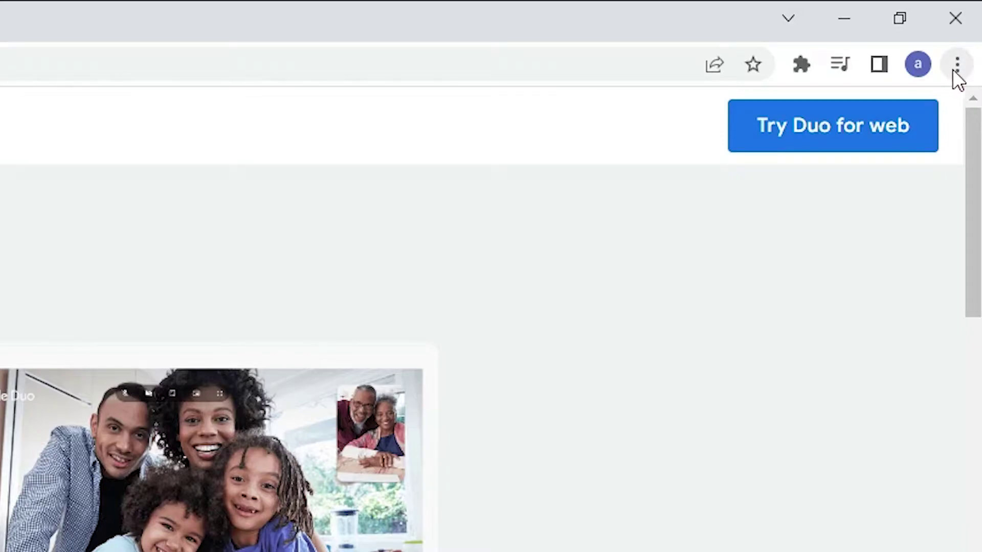
click(957, 64)
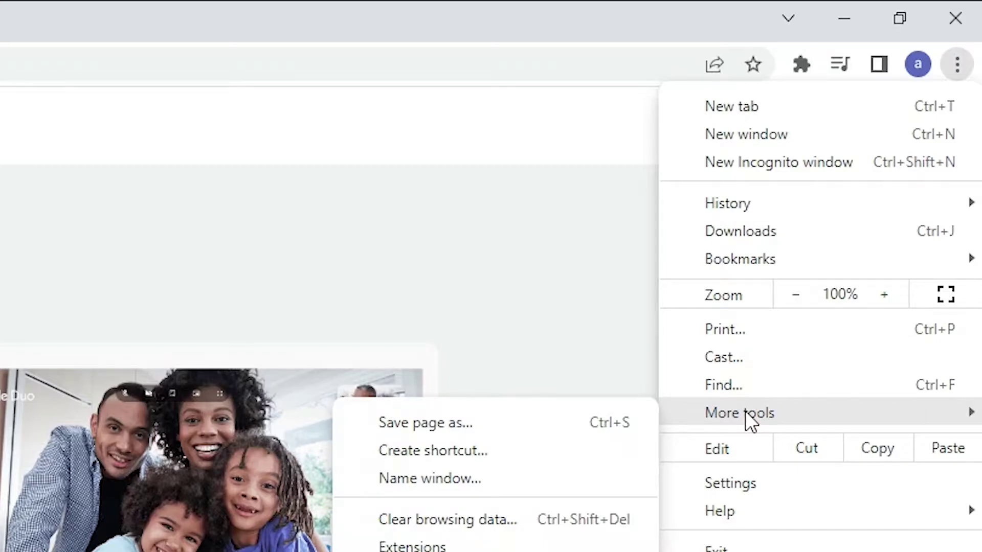
mouse_move(740, 238)
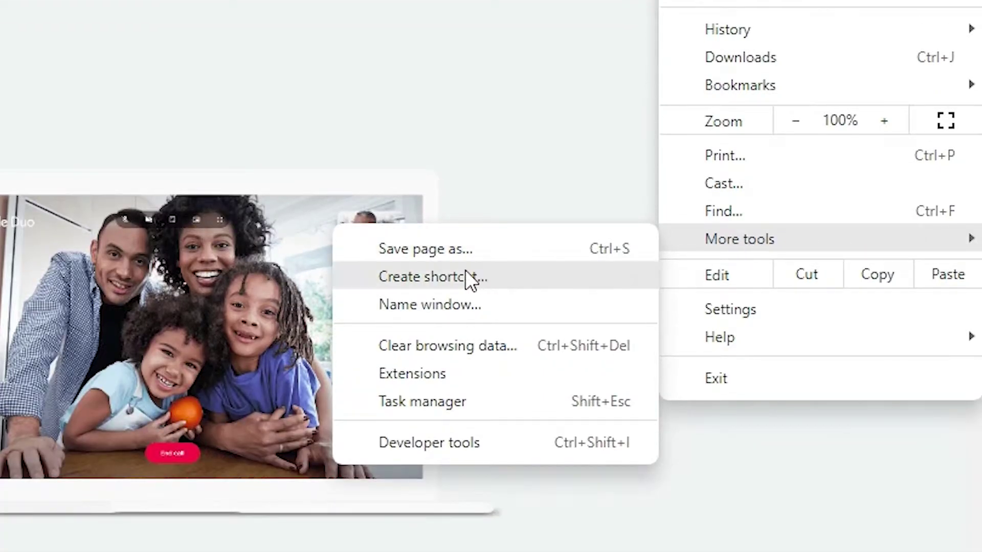
click(402, 281)
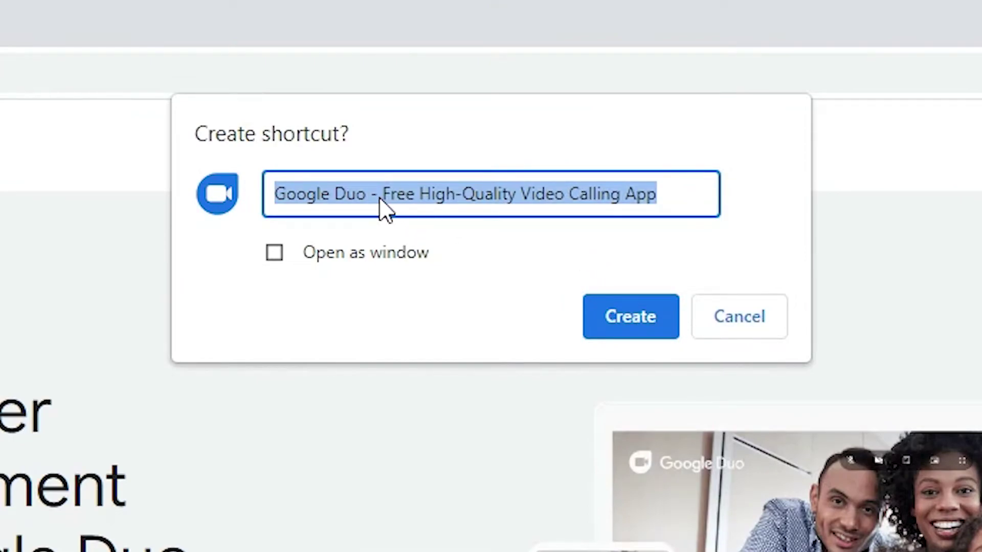
Create a 'Google Duo' shortcut, tagline removed, set to open as a window
click(379, 196)
drag(369, 196, 689, 199)
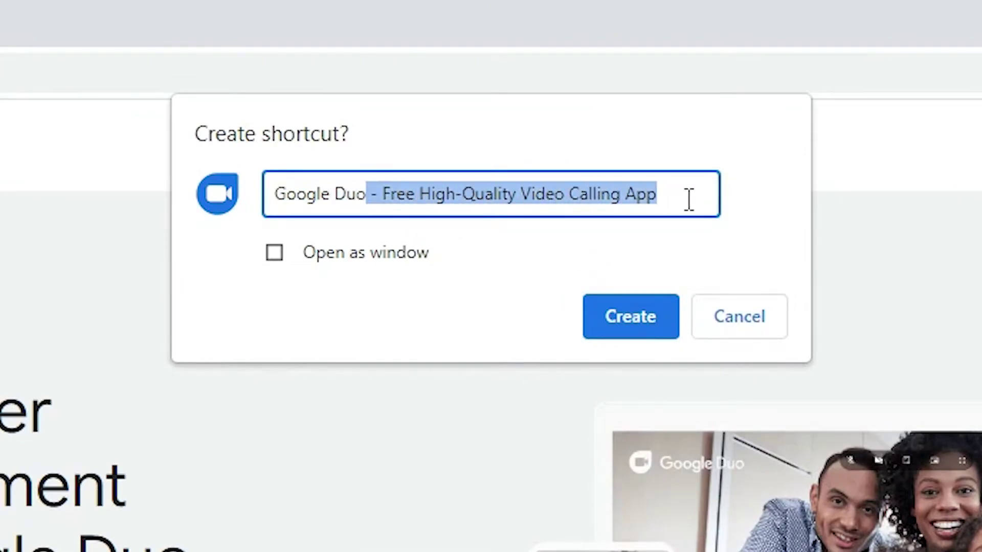
key(BackSpace)
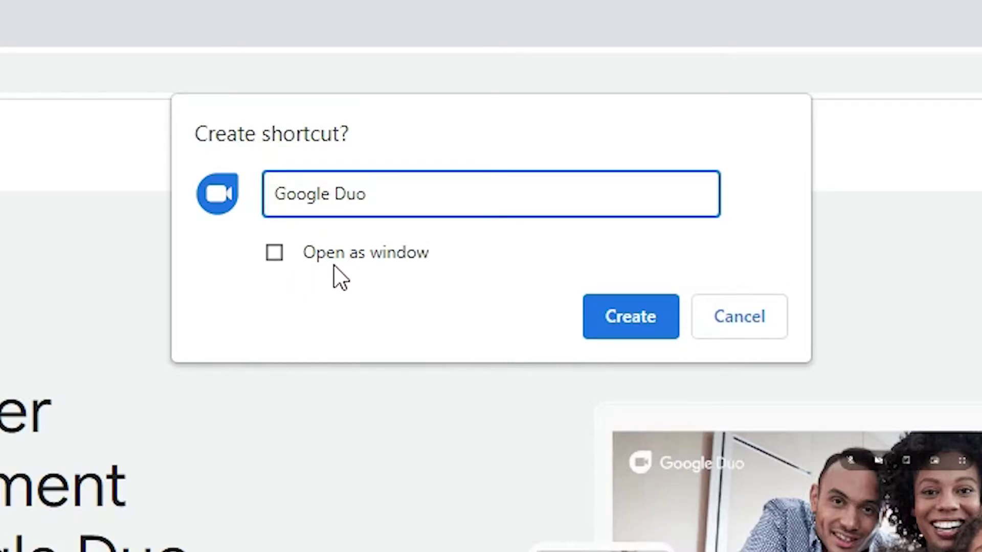
click(274, 253)
click(636, 311)
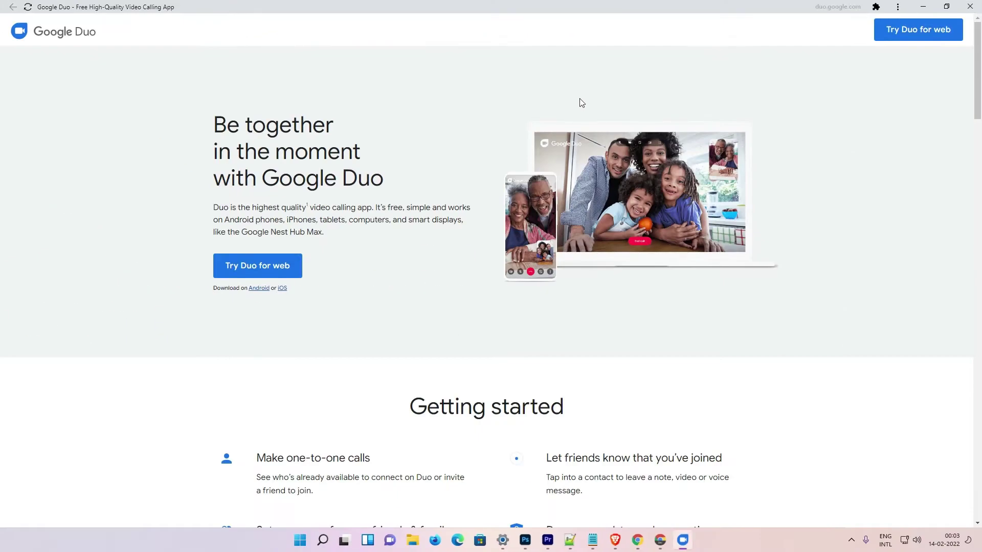
Close the Duo window and Chrome, then launch Google Duo from its desktop shortcut
click(968, 6)
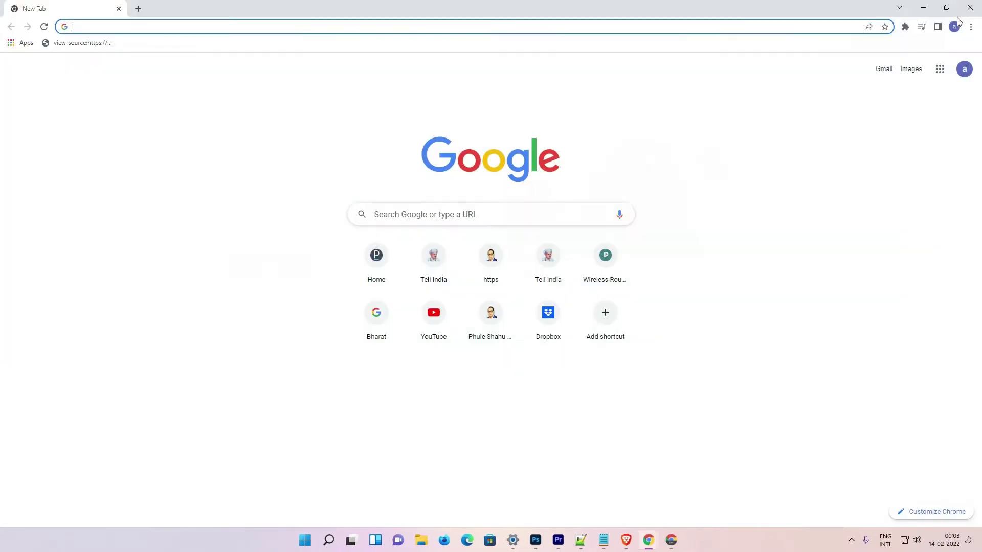
click(927, 8)
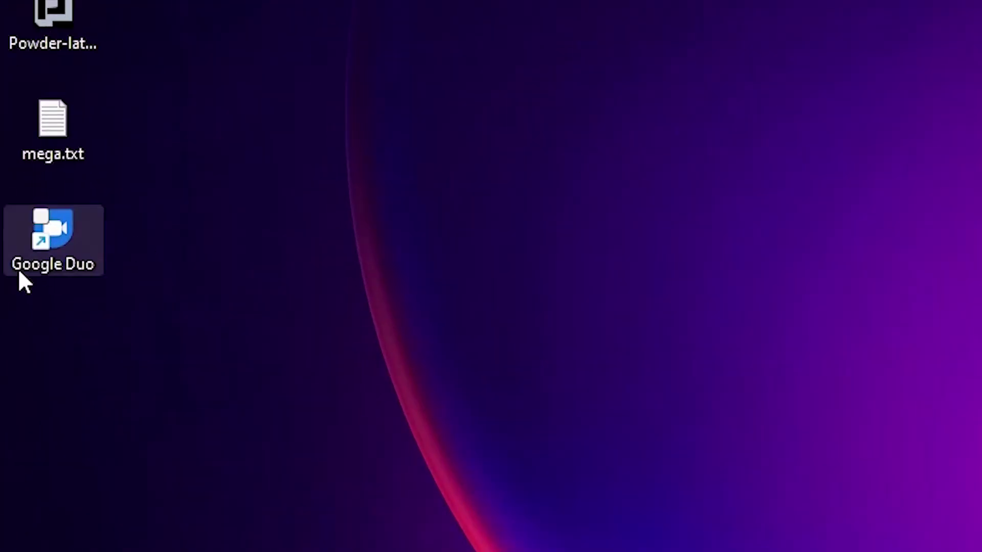
double_click(69, 276)
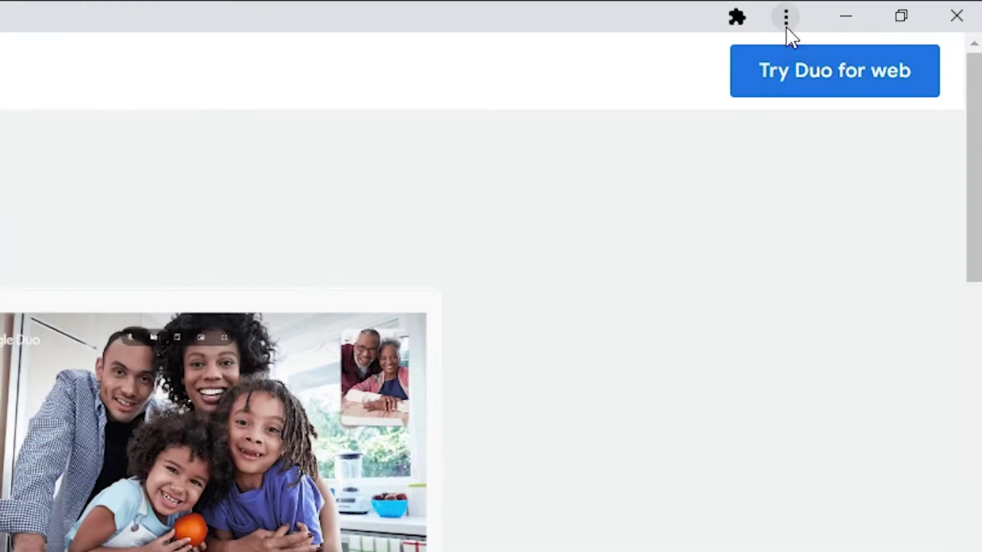
Choose Uninstall Google Duo from the Duo app window's menu
click(786, 17)
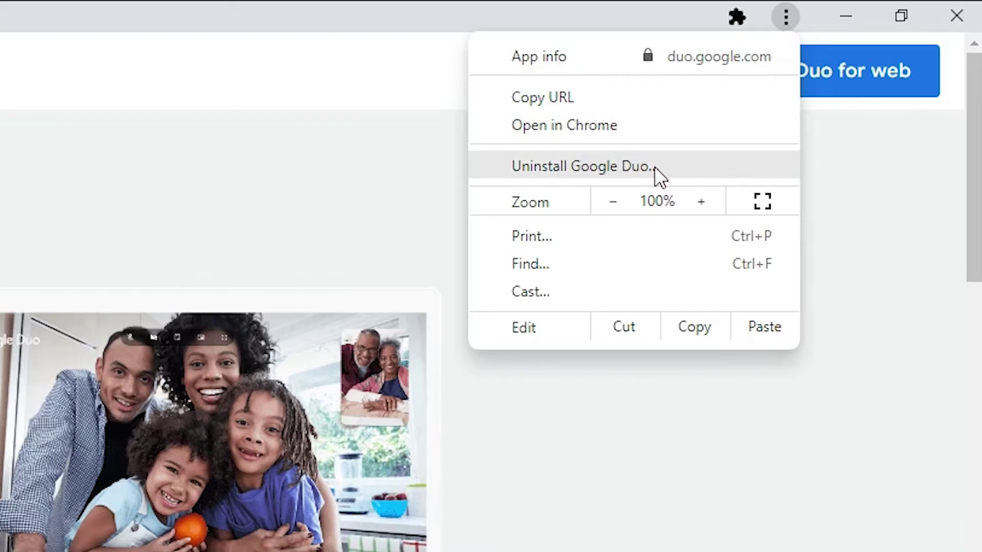
click(606, 167)
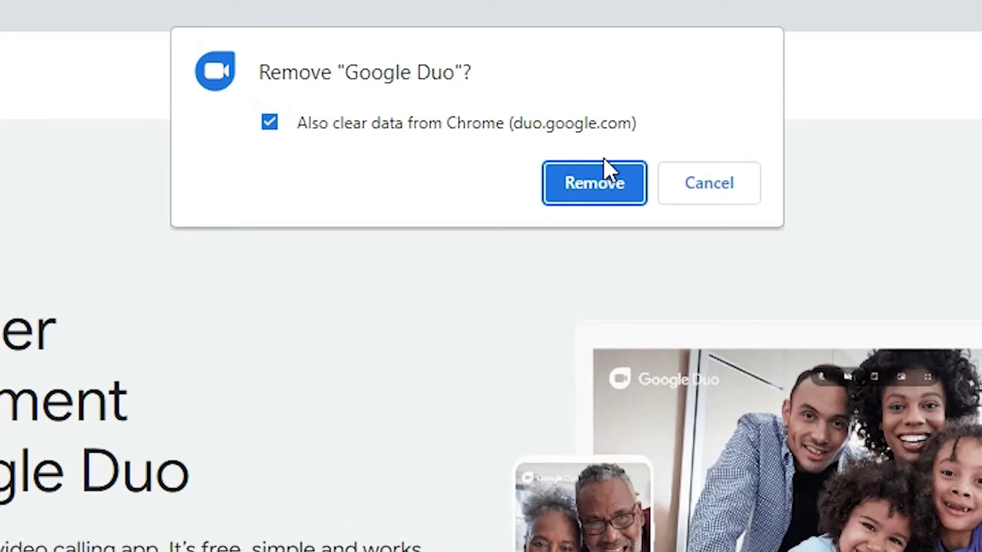
Remove Google Duo with 'Also clear data from Chrome' left ticked
click(604, 174)
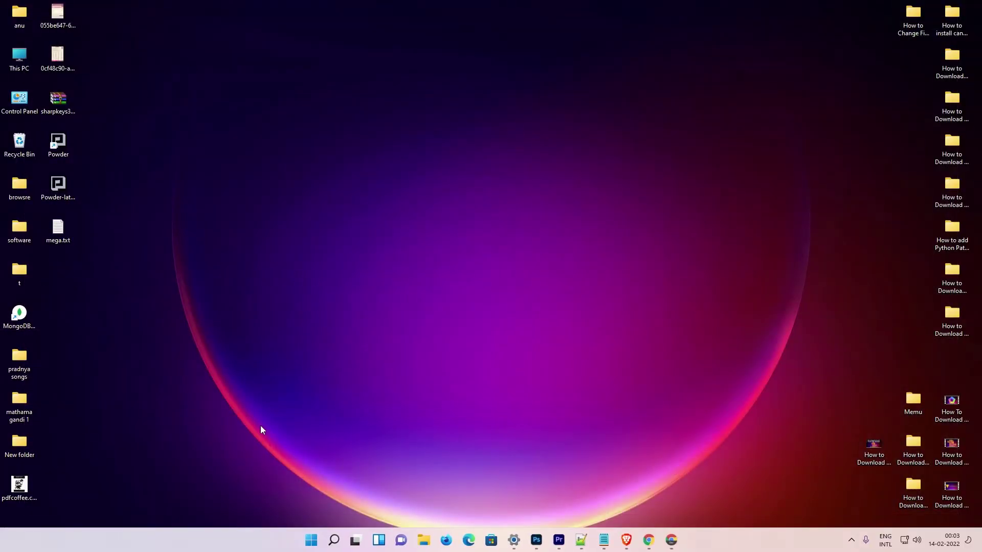